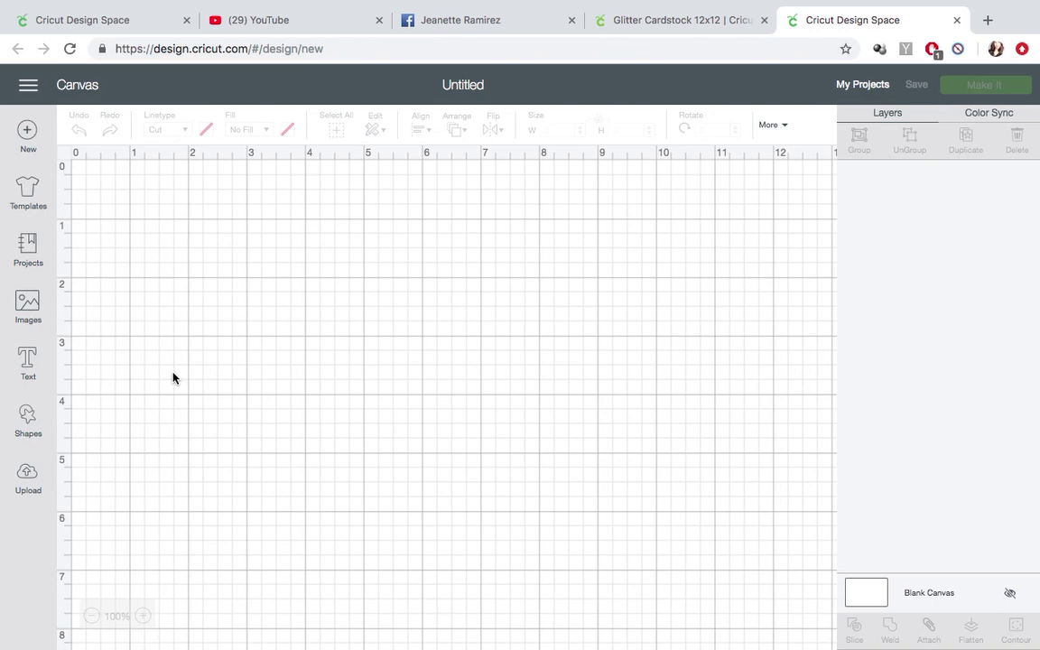
Insert the uploaded 'Quince copy' ball-gown silhouette from recent uploads and move it up-left on the canvas
click(25, 475)
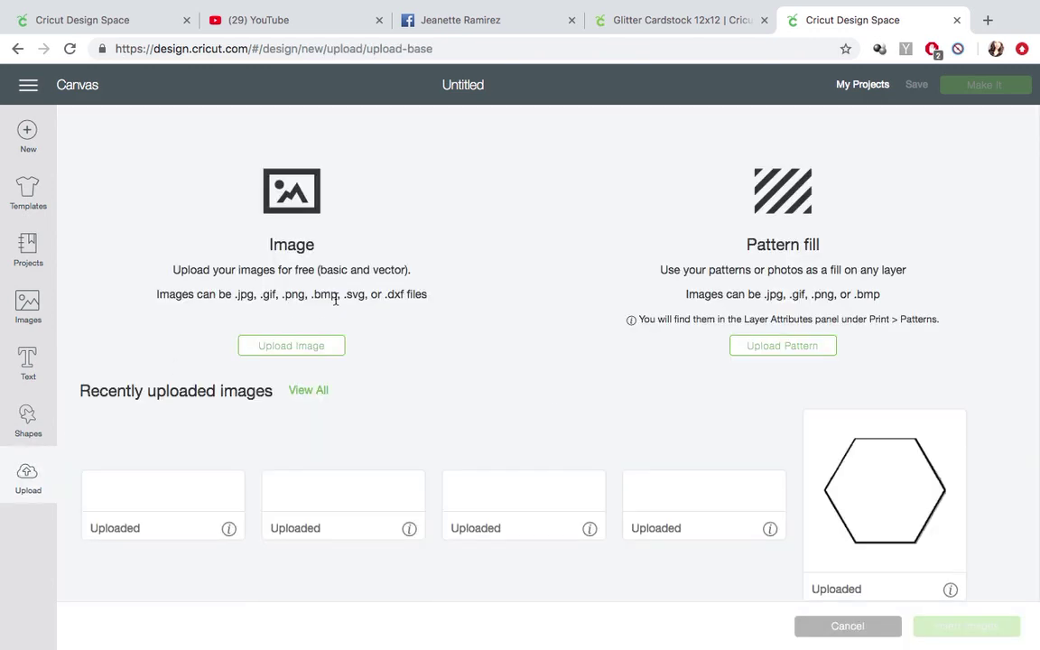
click(145, 521)
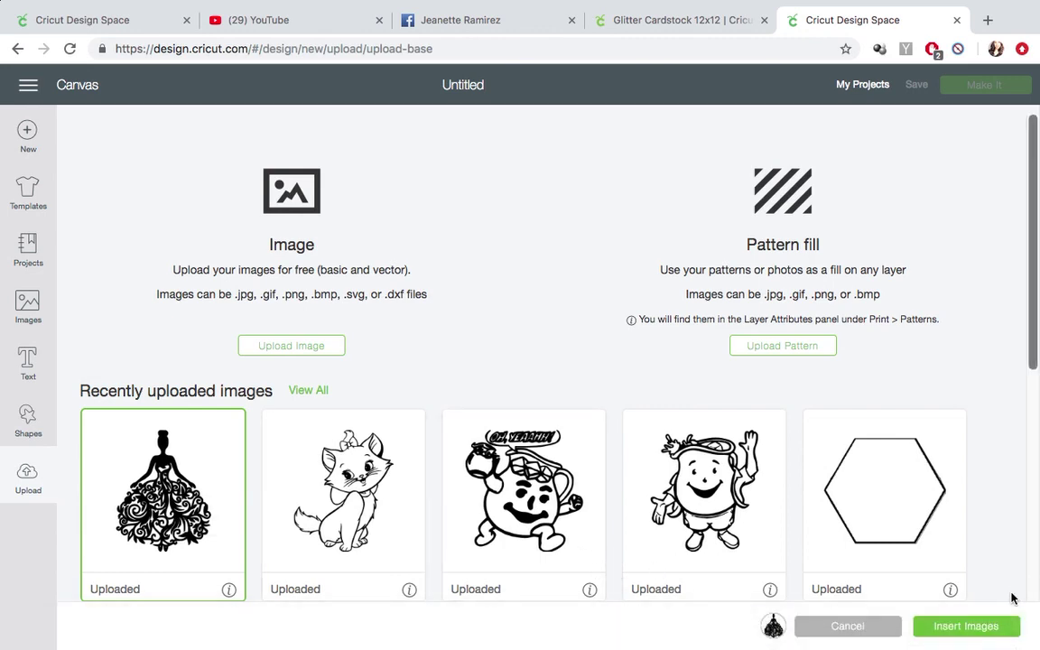
click(993, 625)
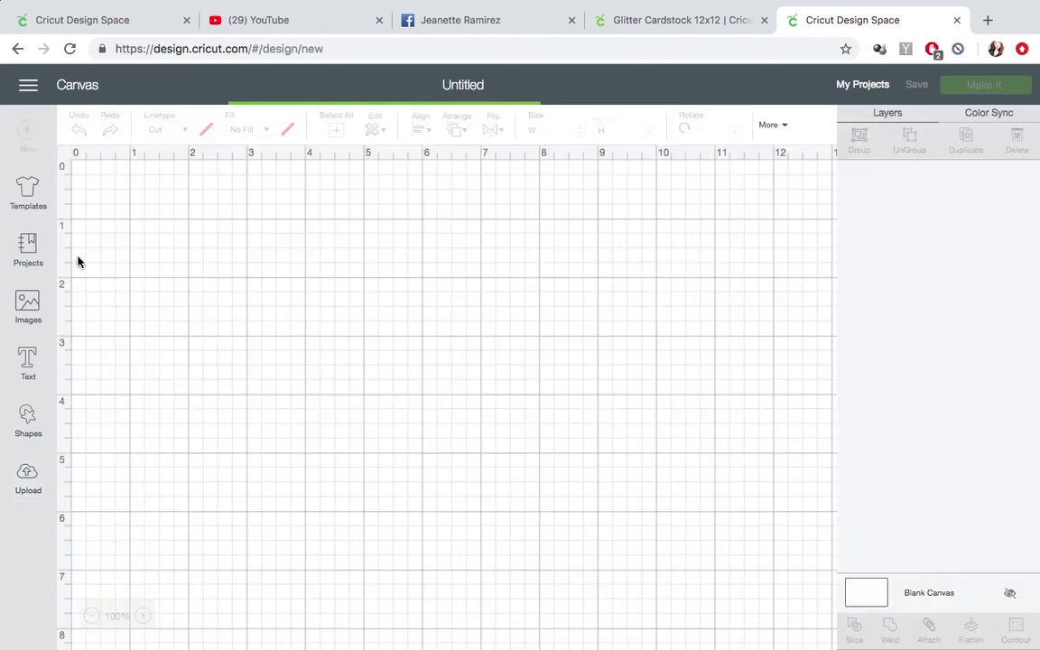
drag(317, 415, 285, 325)
scroll(136, 433, down, 3)
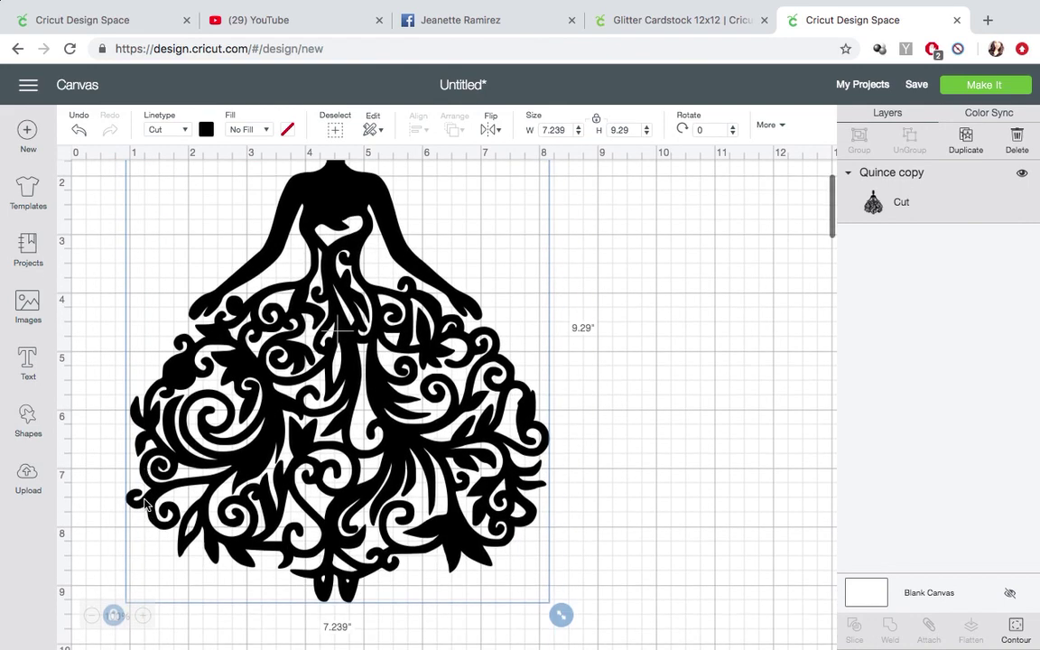
scroll(144, 578, up, 3)
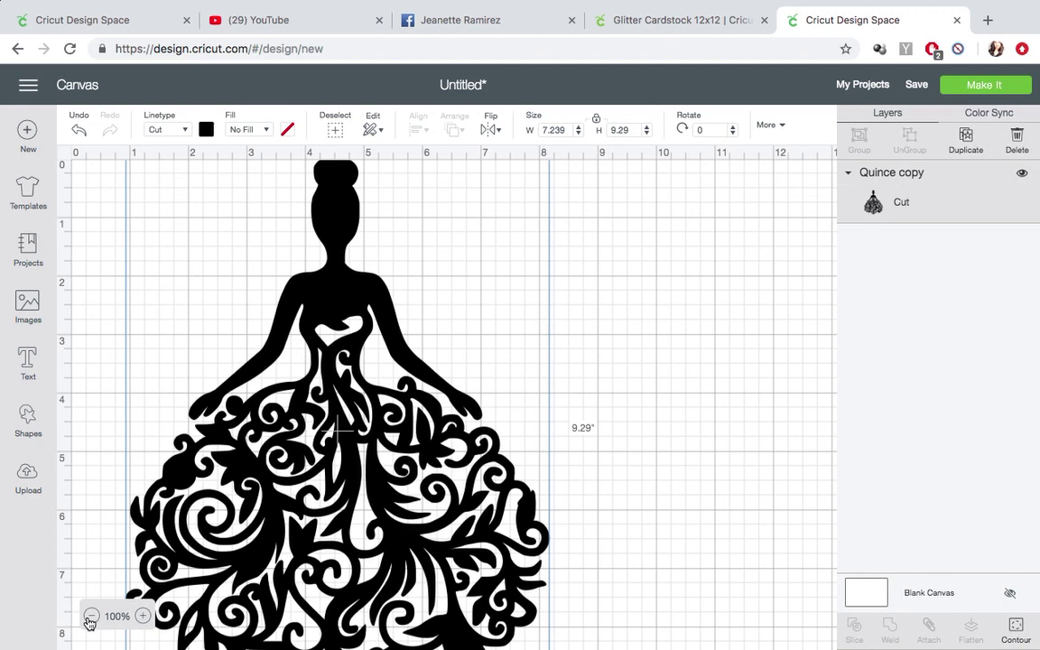
Unlock proportions, resize the dress to 4.202 x 5.602 inches, and nudge it slightly right
click(92, 615)
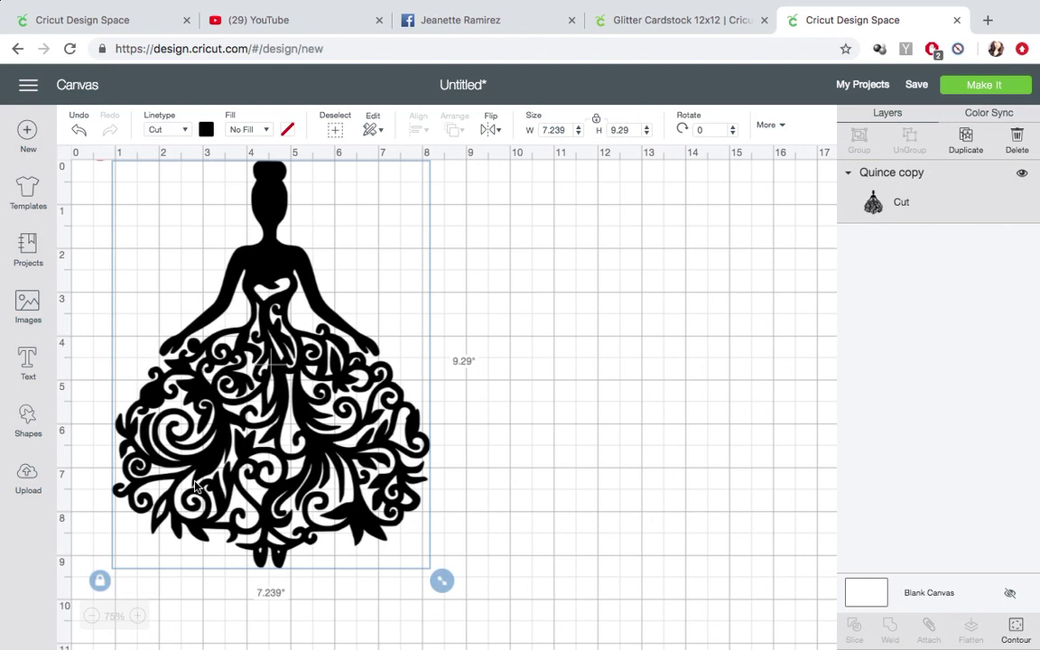
click(100, 582)
click(566, 132)
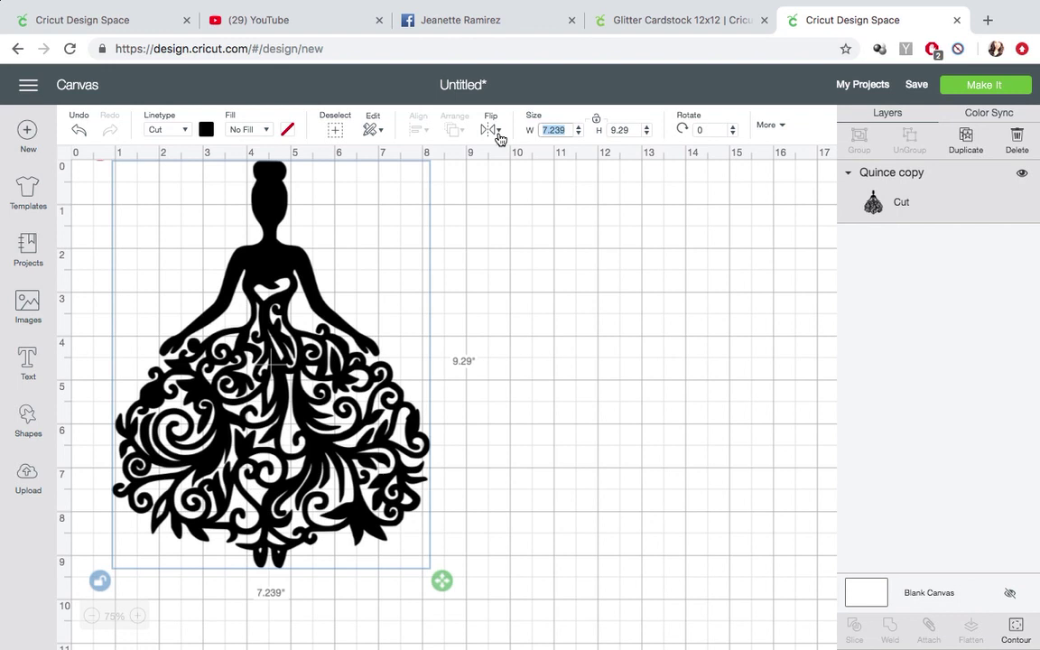
text(4.202)
click(609, 130)
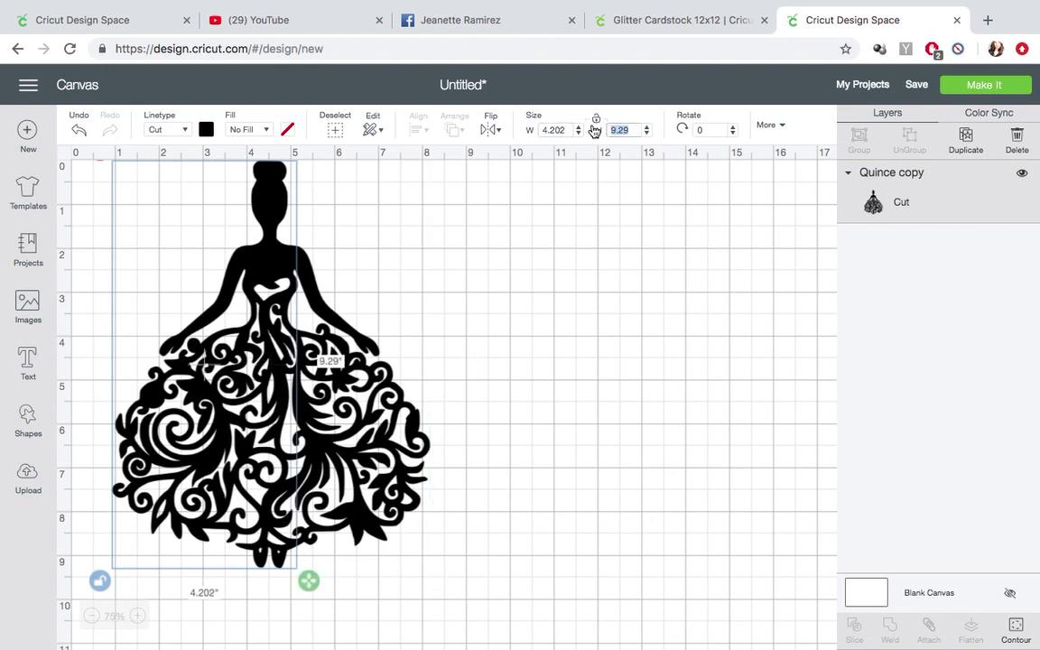
text(5.602)
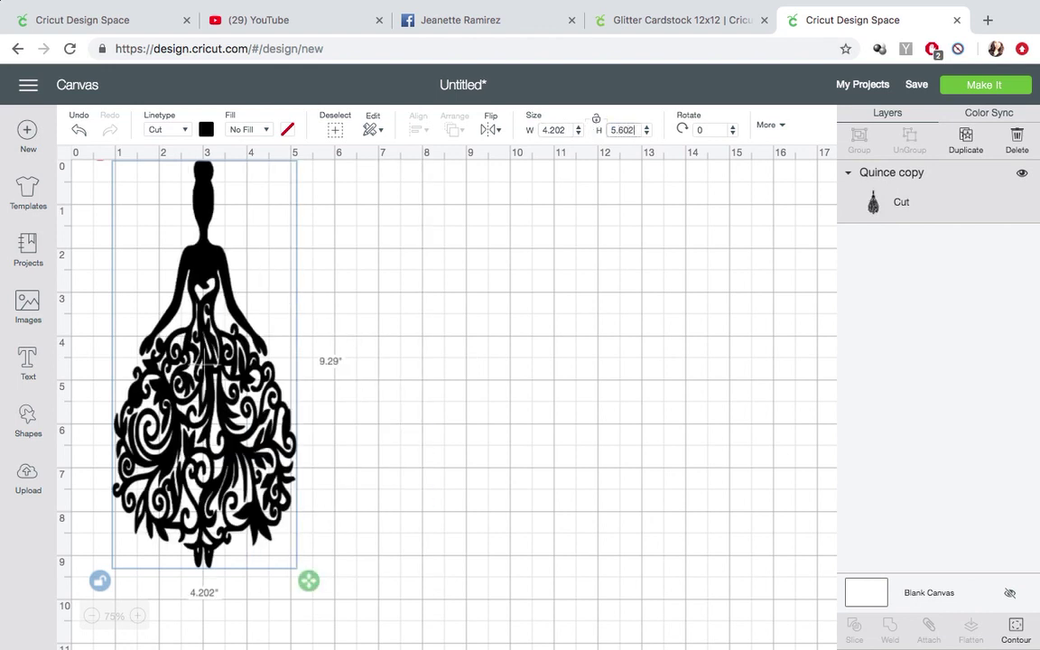
key(Return)
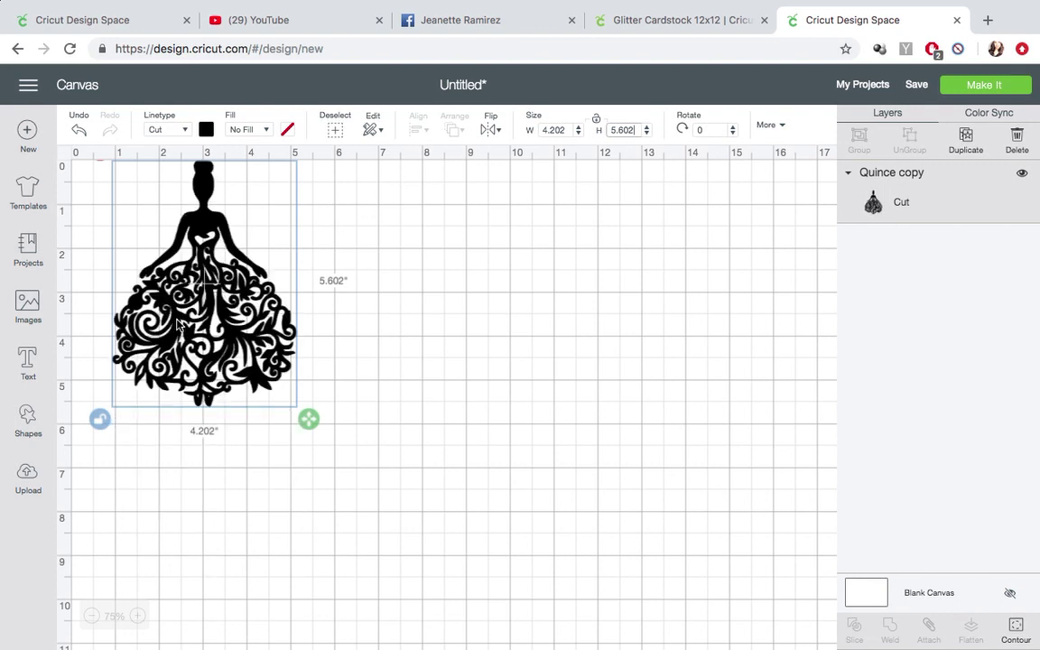
drag(177, 325, 197, 329)
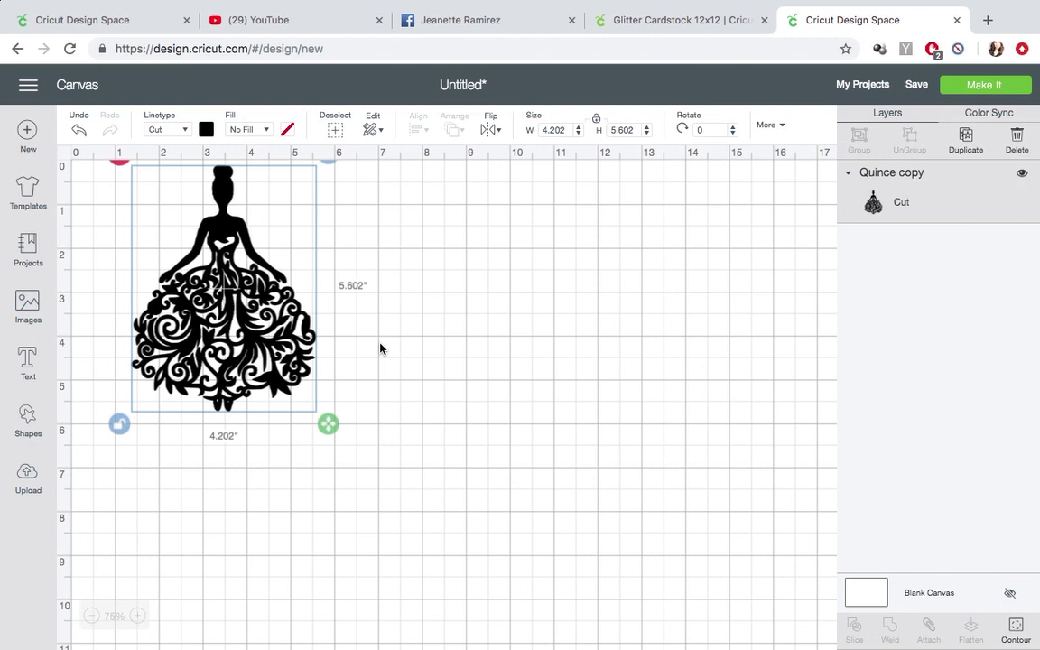
Add a square shape and place it to the right of the dress
click(28, 419)
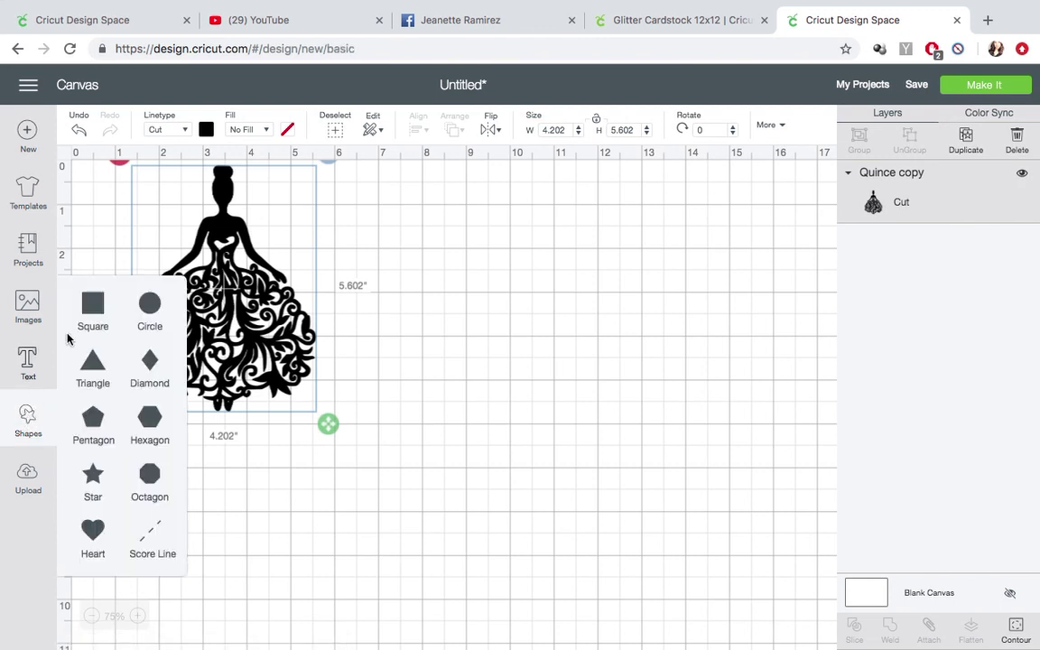
click(91, 306)
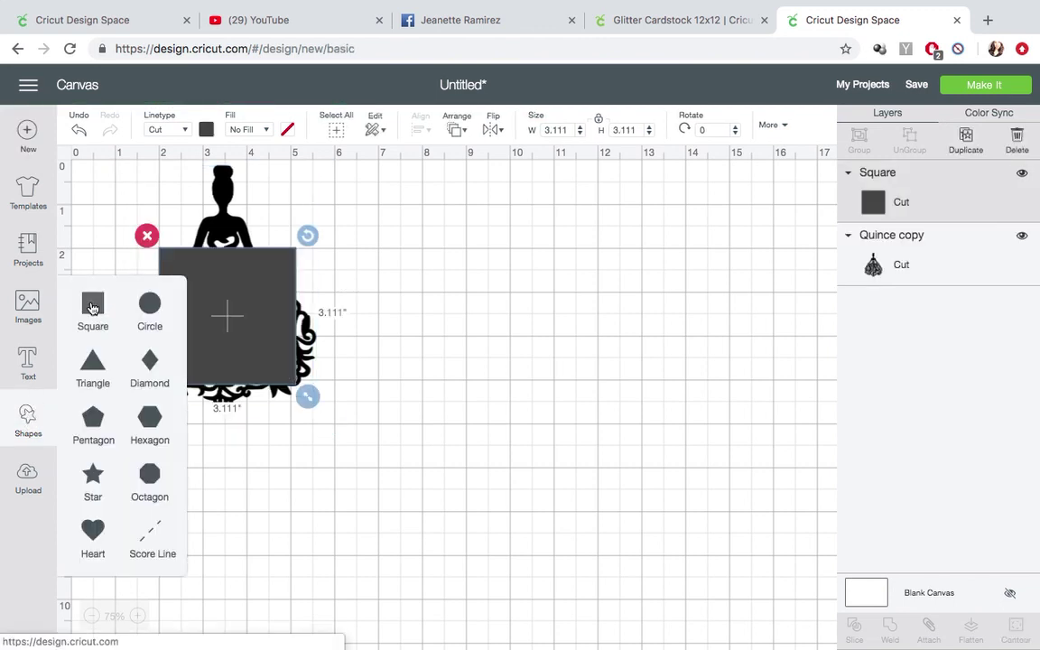
drag(227, 316, 476, 318)
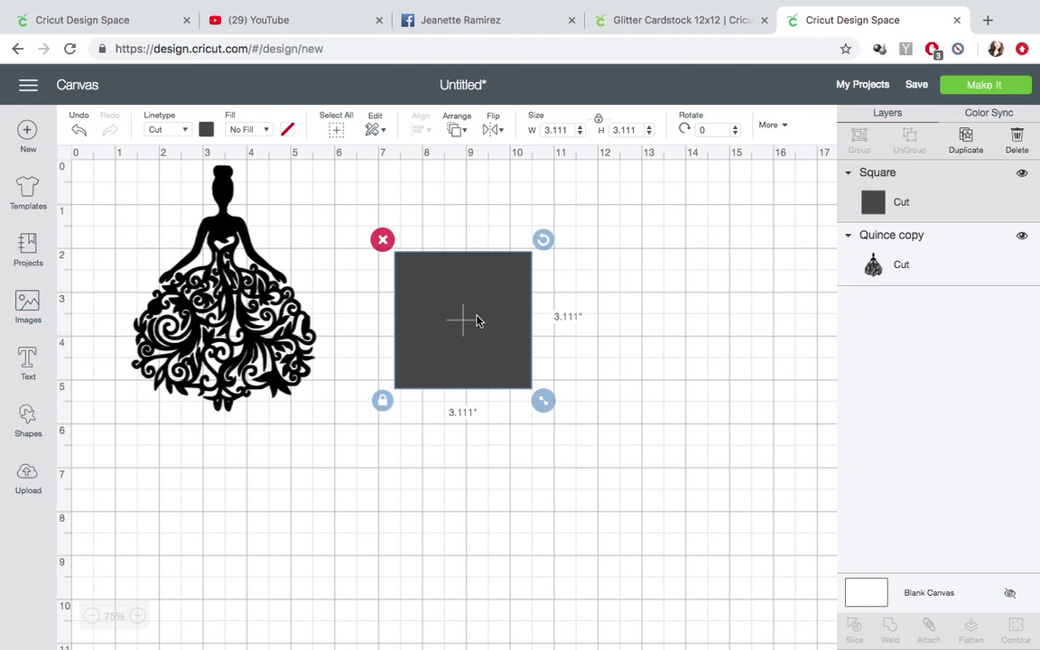
Unlock the square's proportions and resize it to 4.25 x 5.533 inches
click(382, 401)
click(535, 132)
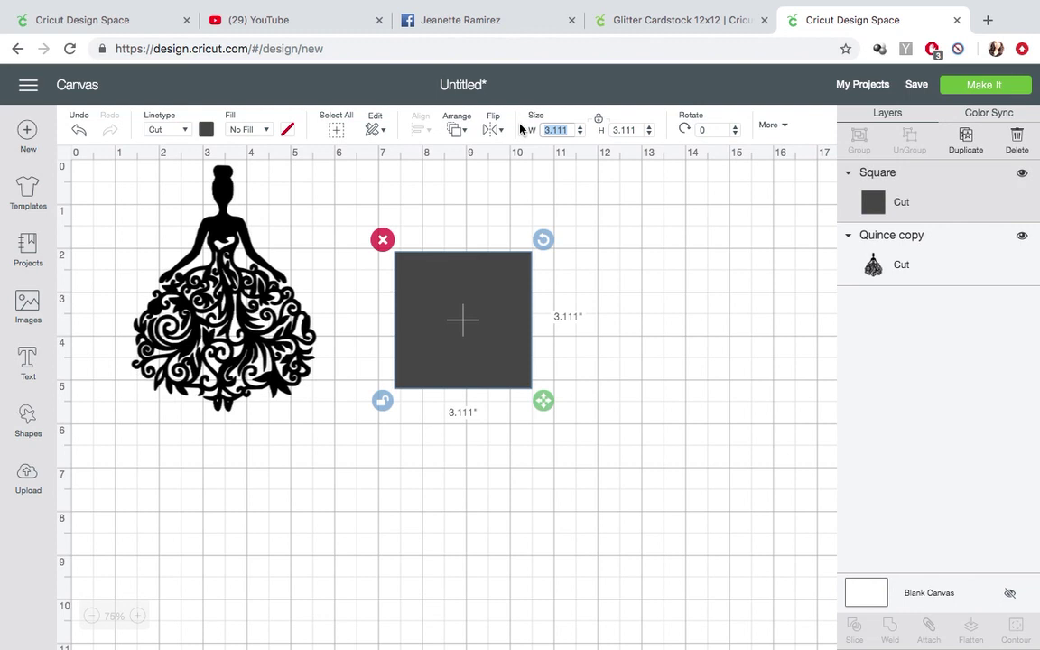
text(4.25)
click(637, 132)
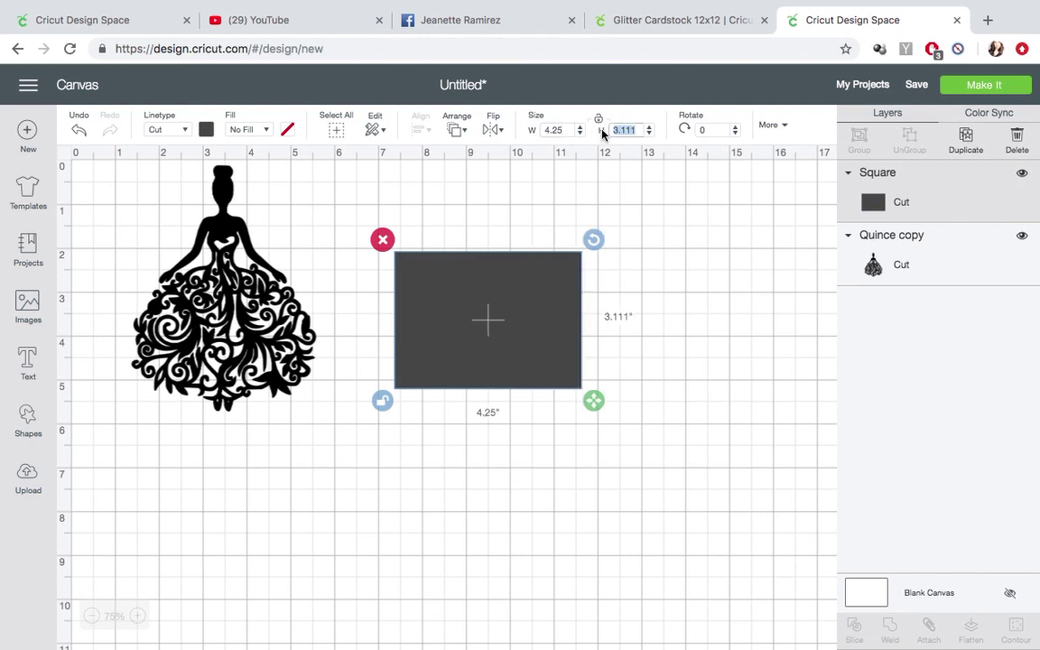
text(5.533)
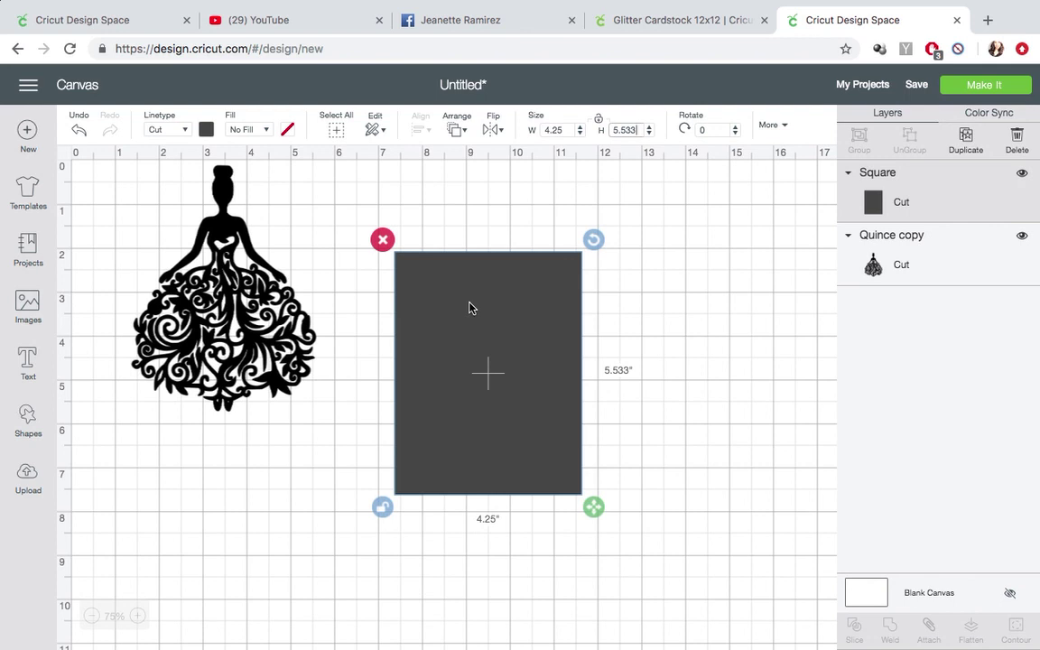
Place the rectangle under the dress with its top meeting the hem, then select both
drag(469, 308, 206, 447)
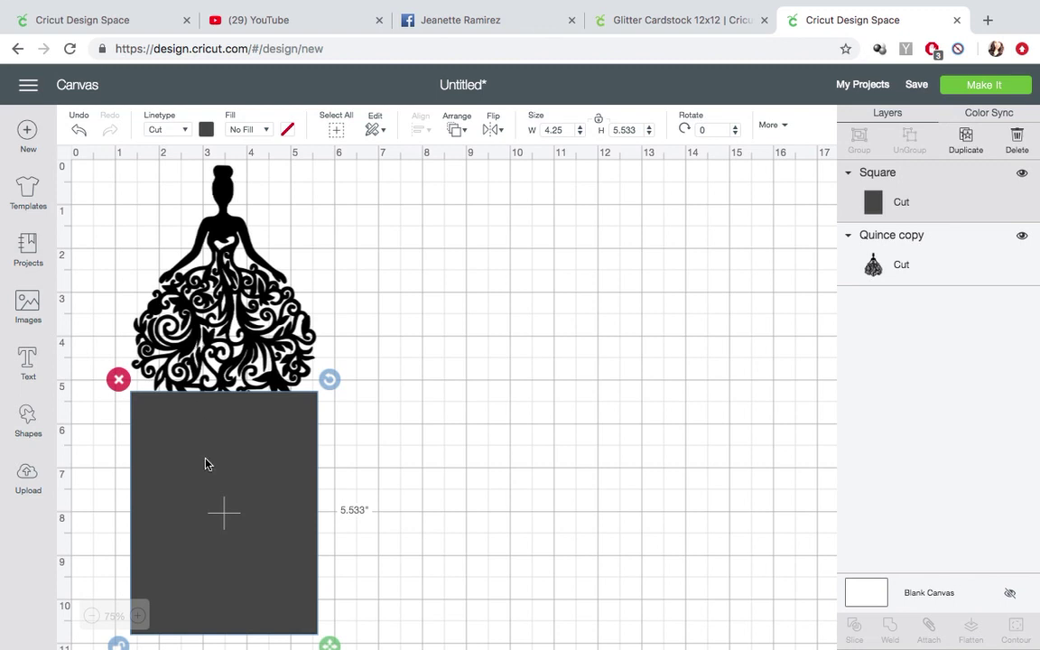
drag(206, 464, 206, 460)
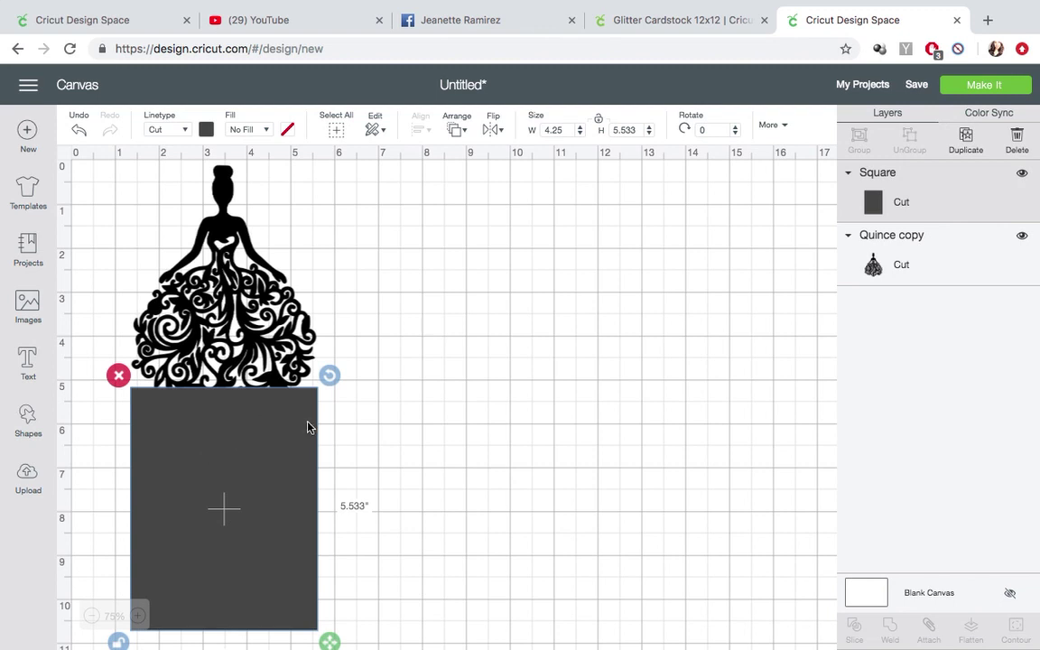
click(372, 459)
drag(256, 420, 257, 419)
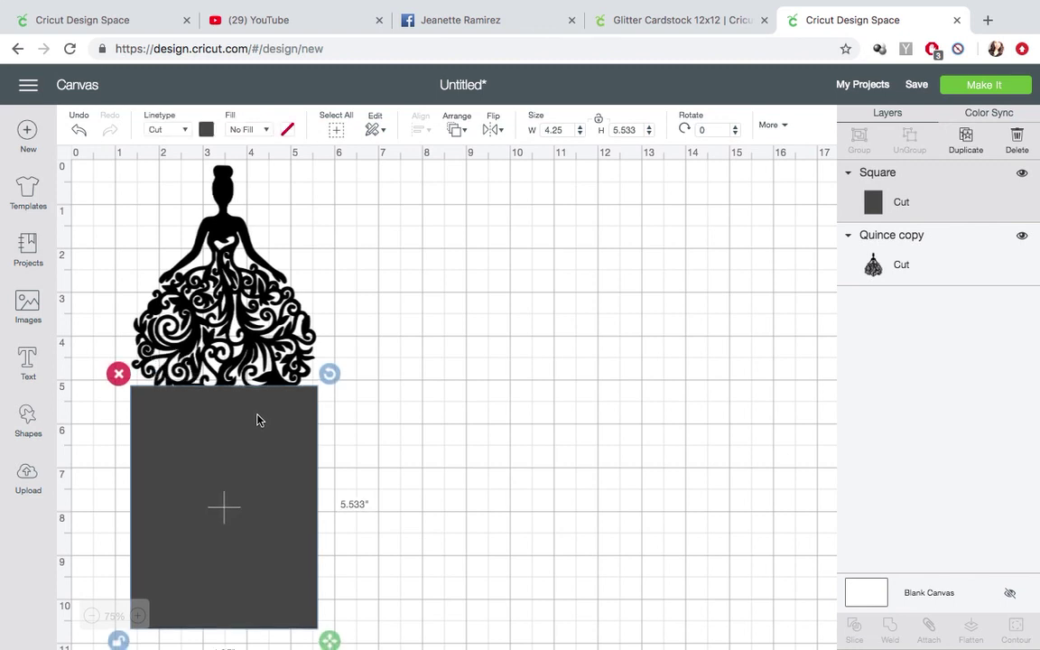
click(434, 446)
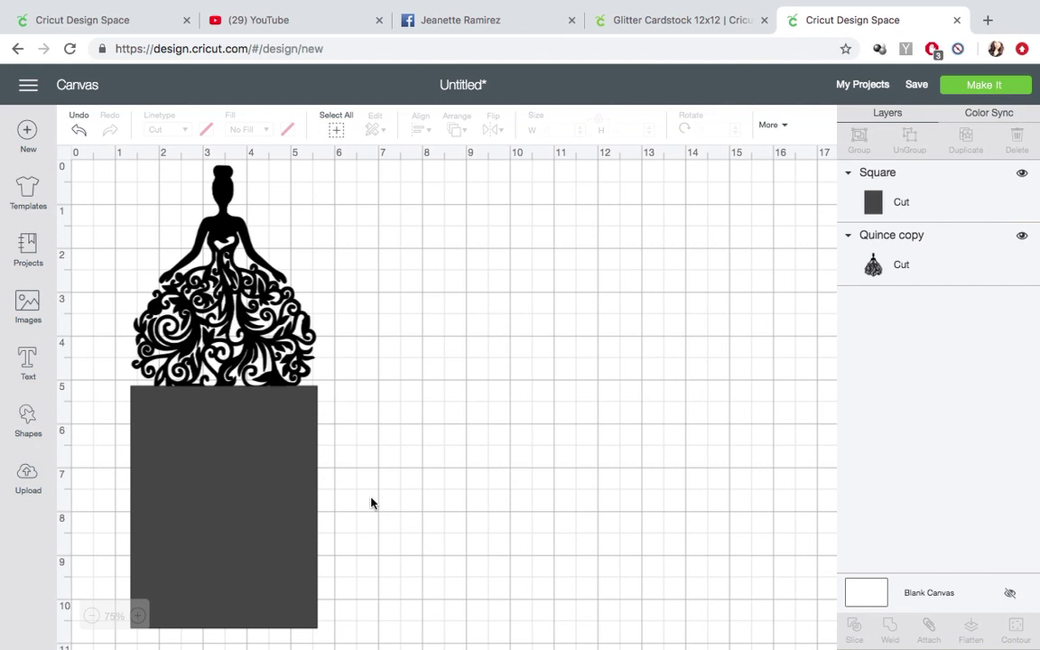
drag(371, 497, 167, 271)
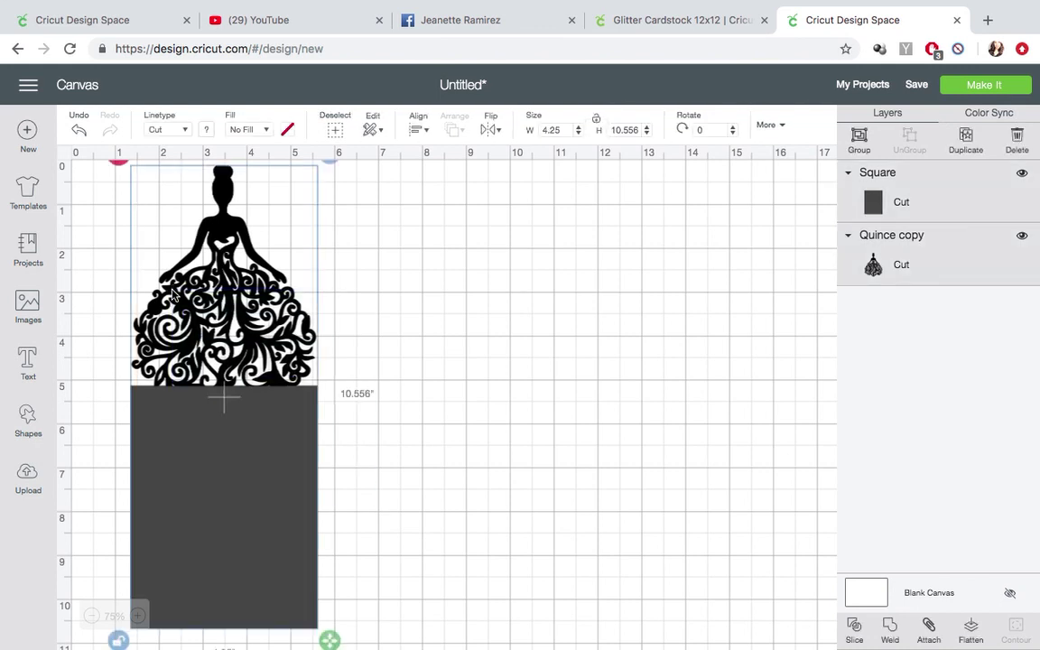
click(416, 134)
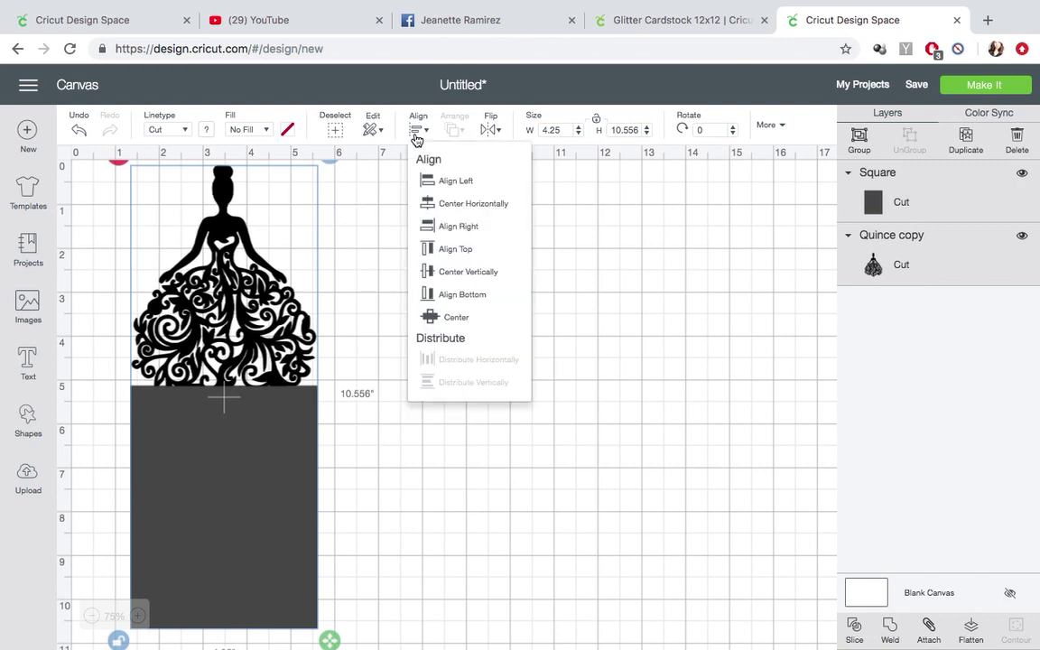
click(451, 204)
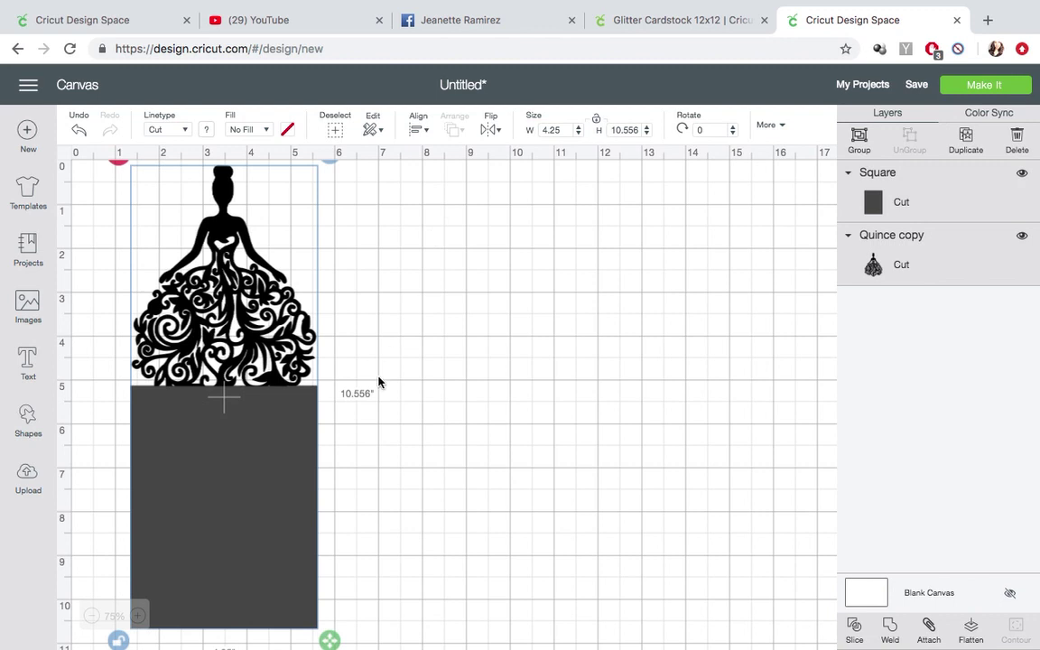
click(137, 616)
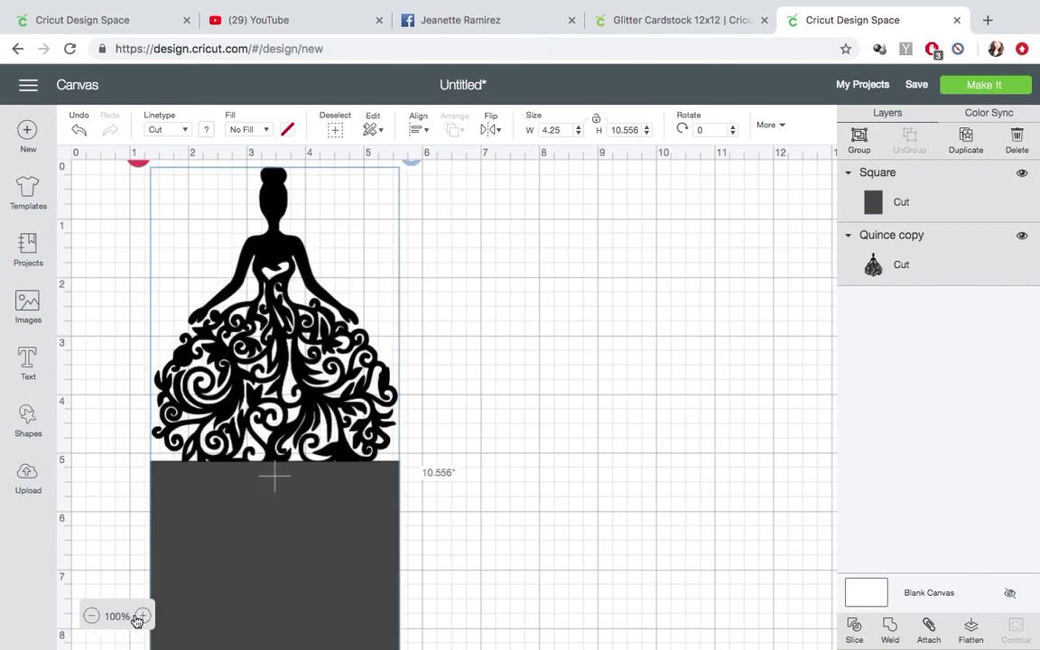
scroll(439, 495, down, 5)
scroll(438, 495, up, 4)
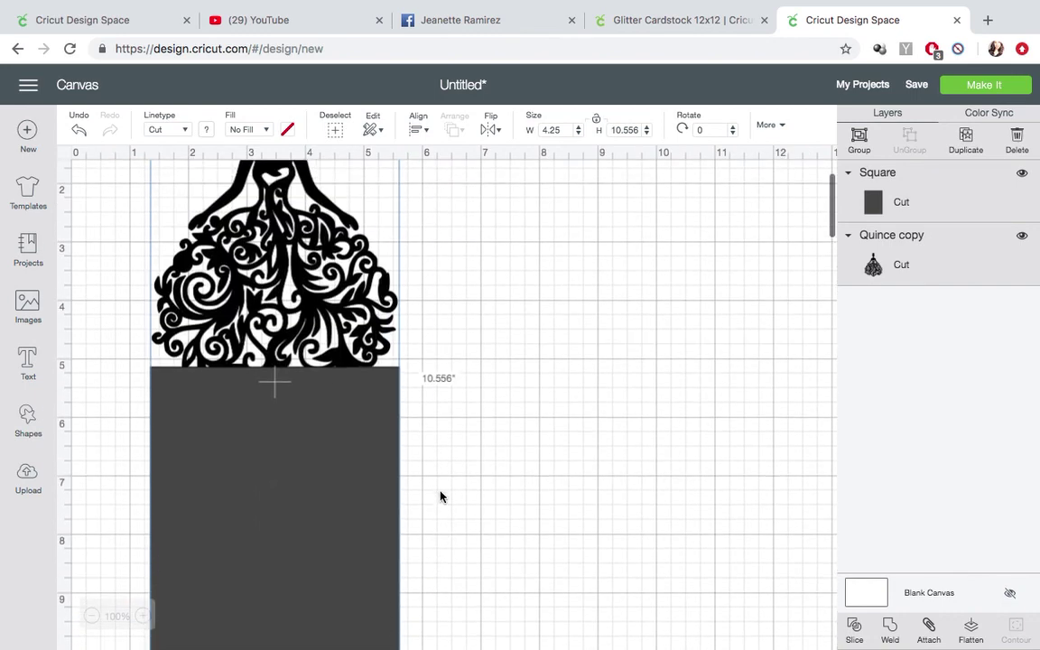
scroll(440, 496, up, 1)
scroll(441, 496, down, 2)
scroll(441, 495, up, 2)
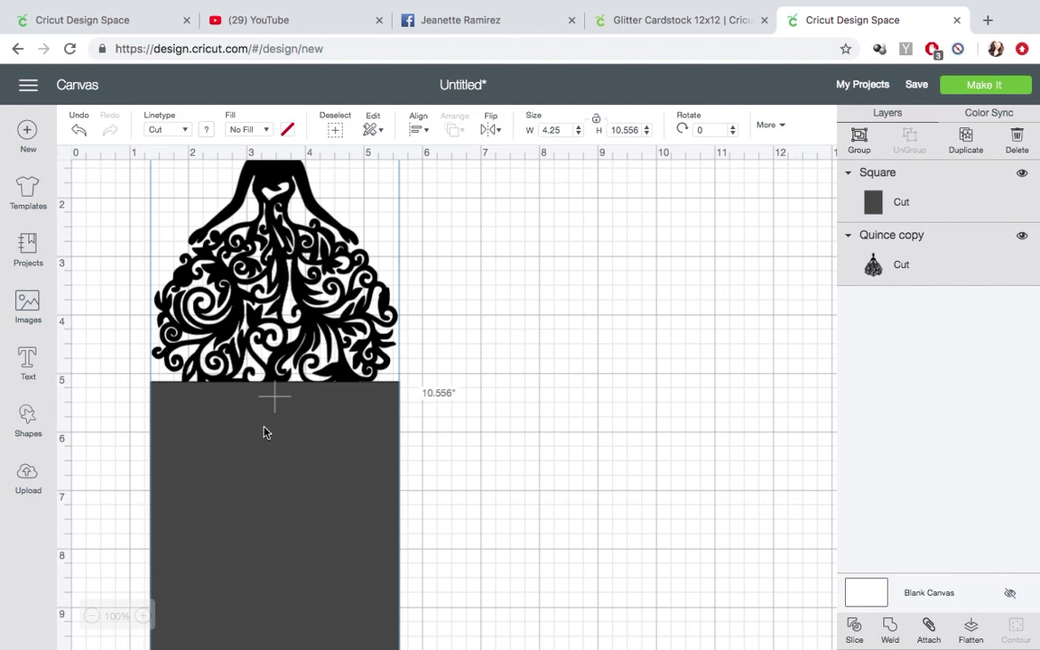
Change the dress silhouette's colour to light pink
click(186, 131)
click(459, 353)
click(276, 347)
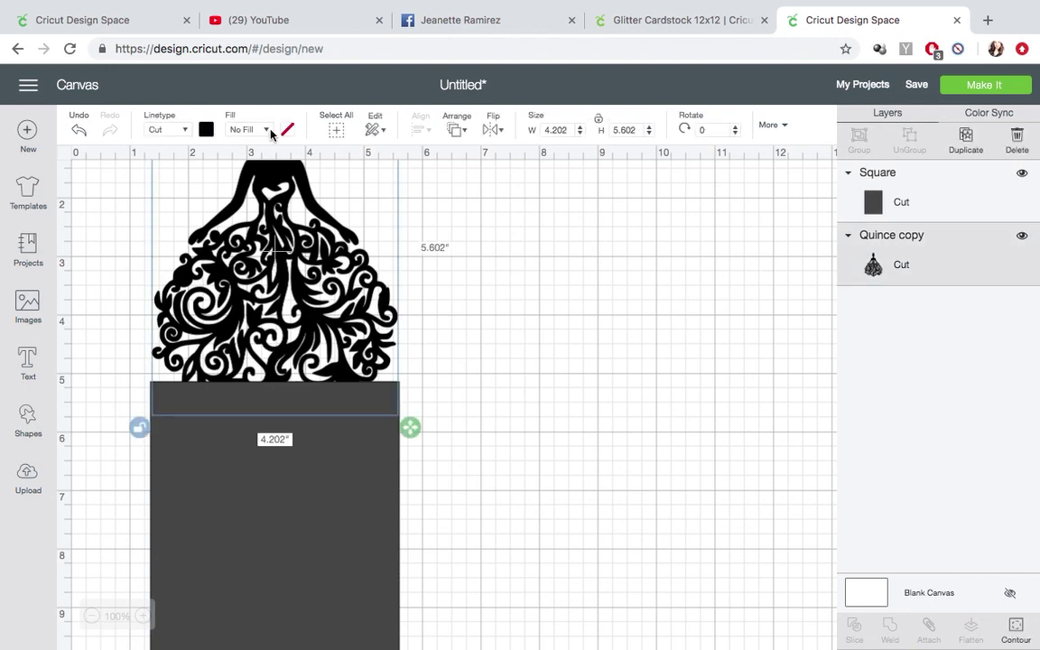
click(205, 129)
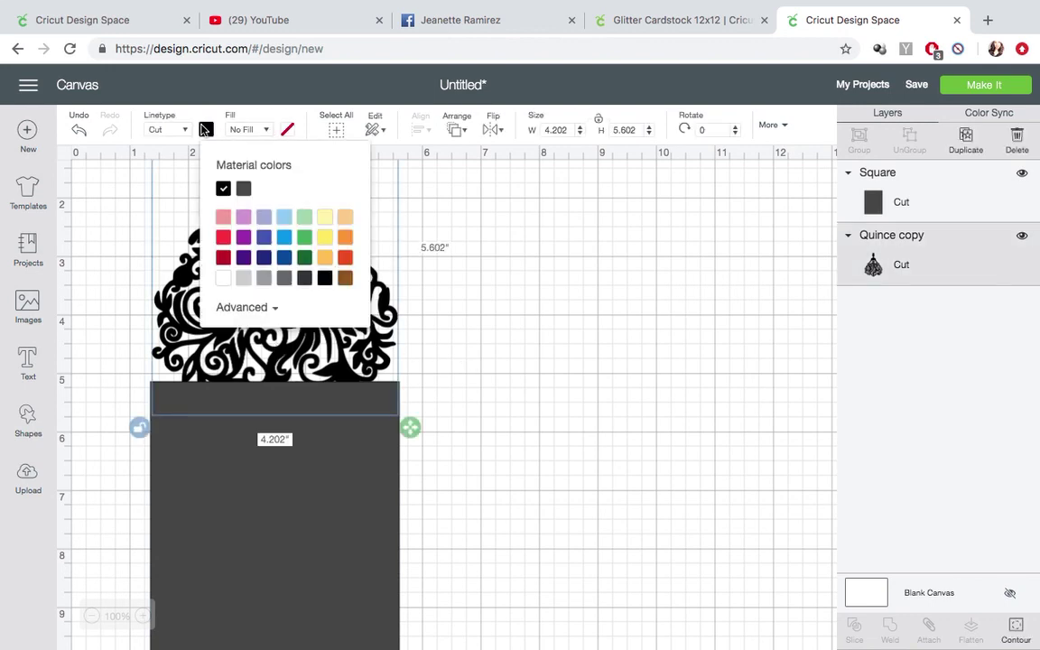
click(223, 217)
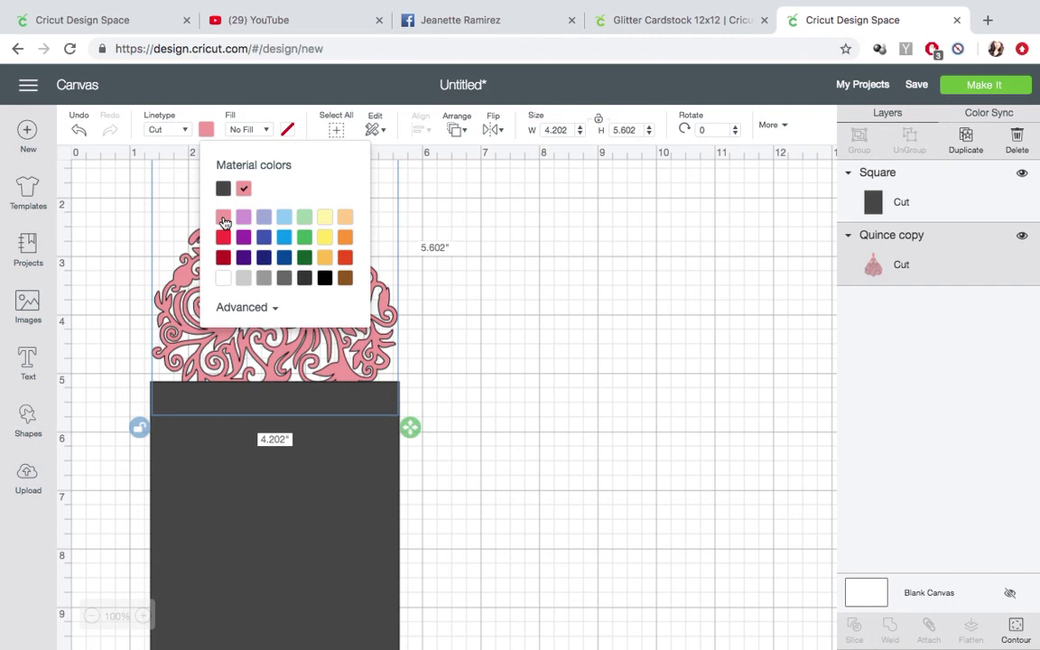
click(413, 507)
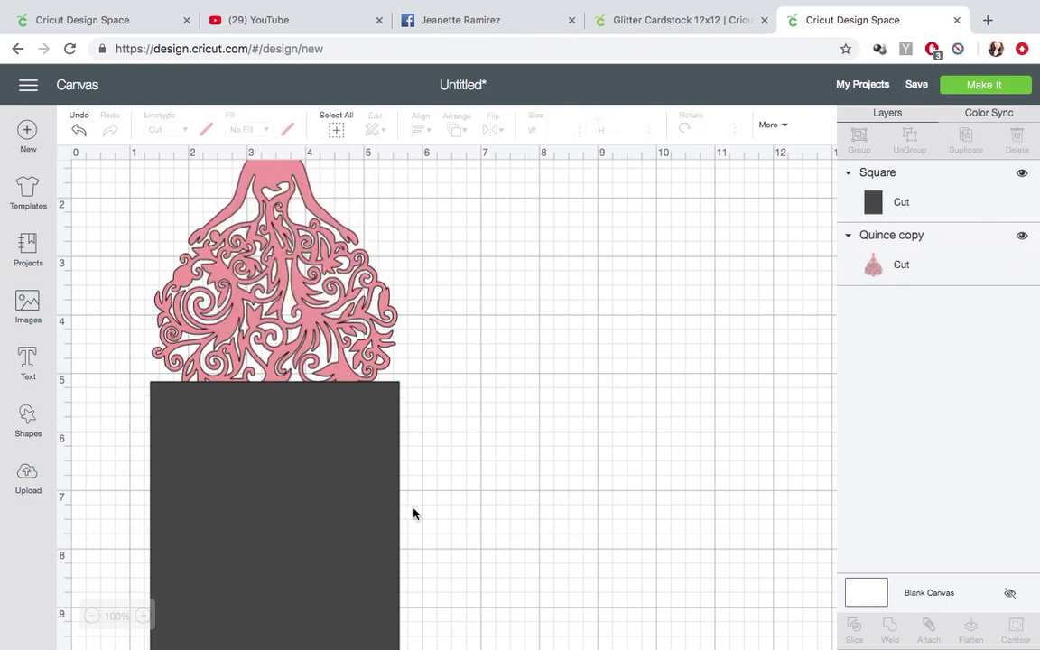
Colour the rectangle the same light pink, then select both pieces together
click(331, 510)
click(207, 130)
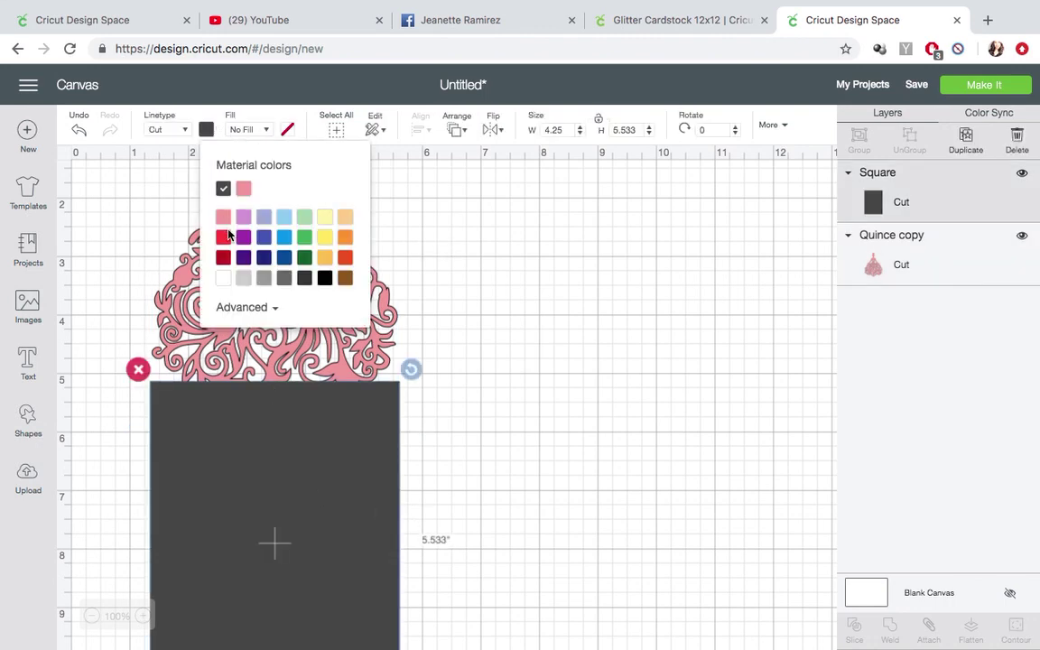
click(244, 188)
click(485, 449)
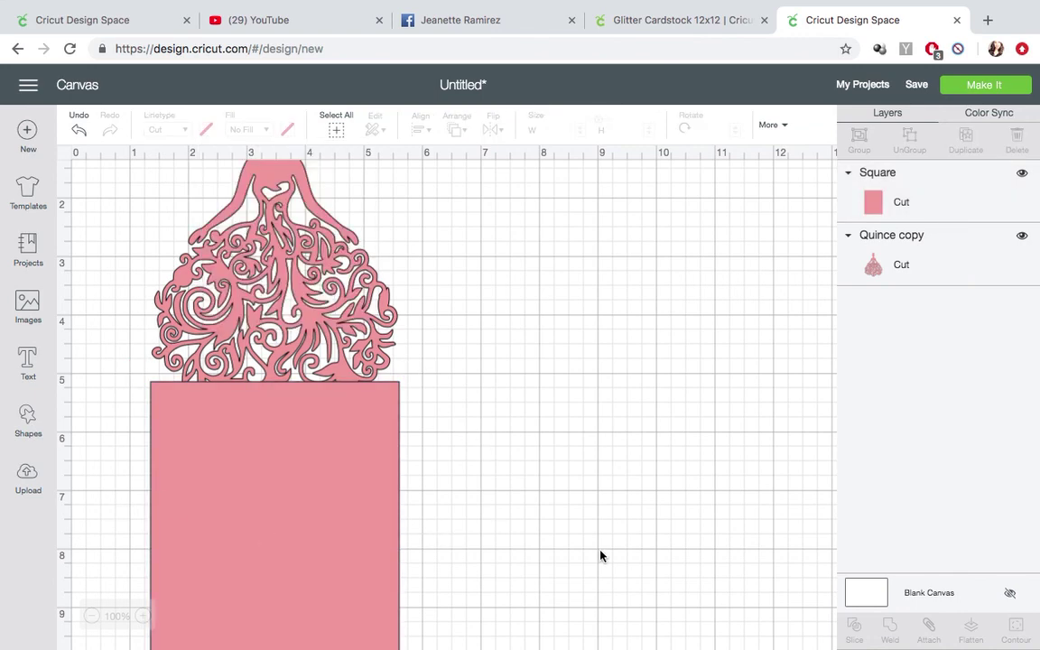
drag(470, 477, 263, 291)
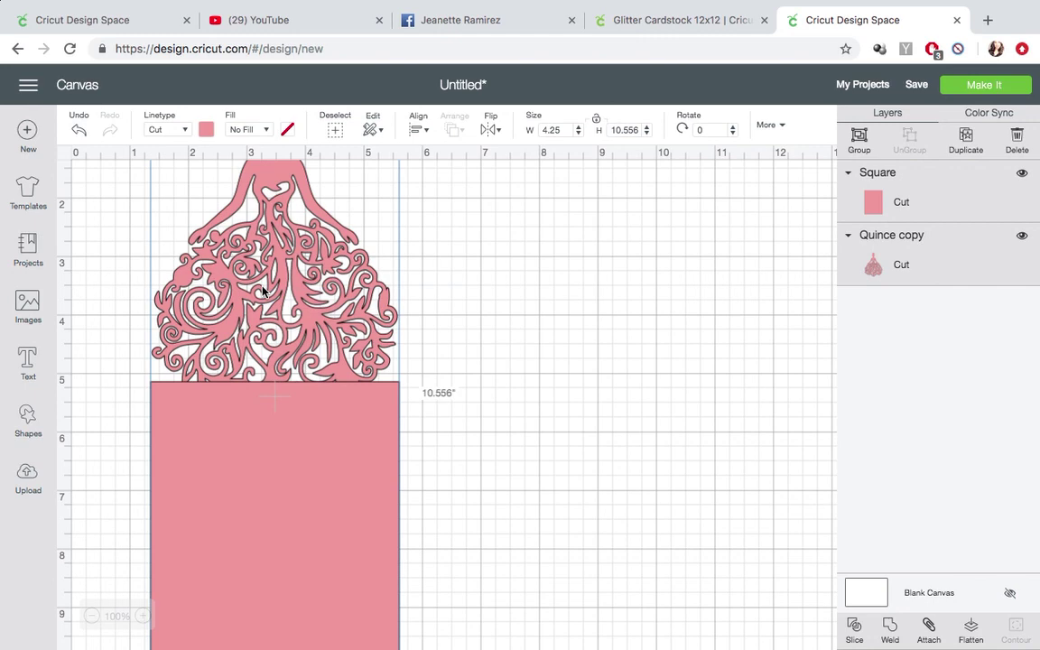
Weld the dress and rectangle into one 4.25 x 10.556 inch pink shape and select it
scroll(541, 448, down, 3)
scroll(541, 448, up, 4)
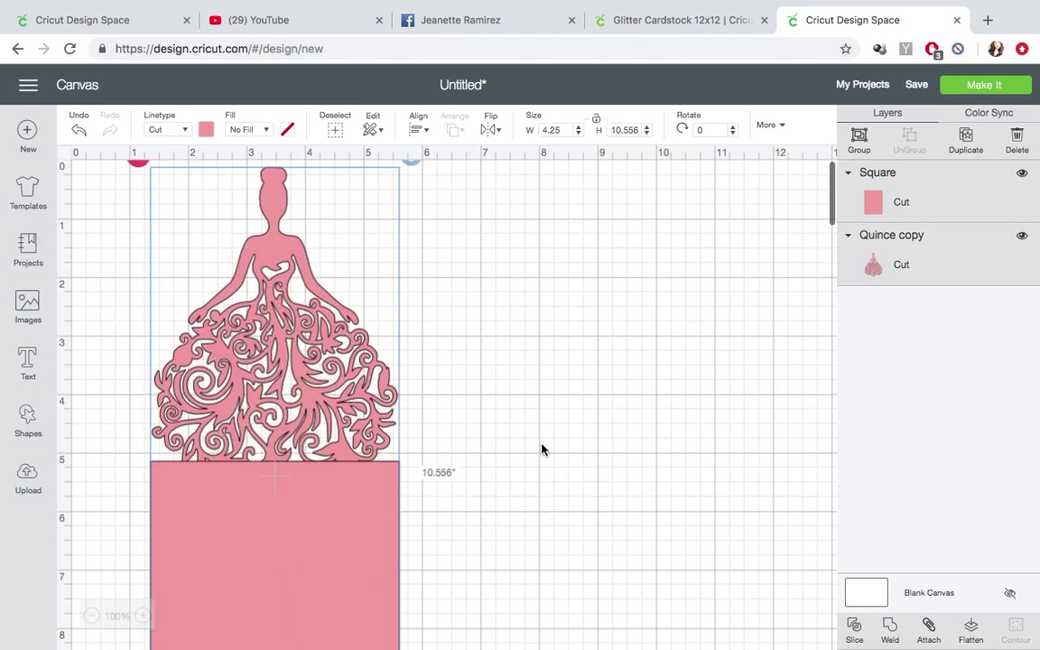
scroll(541, 449, down, 5)
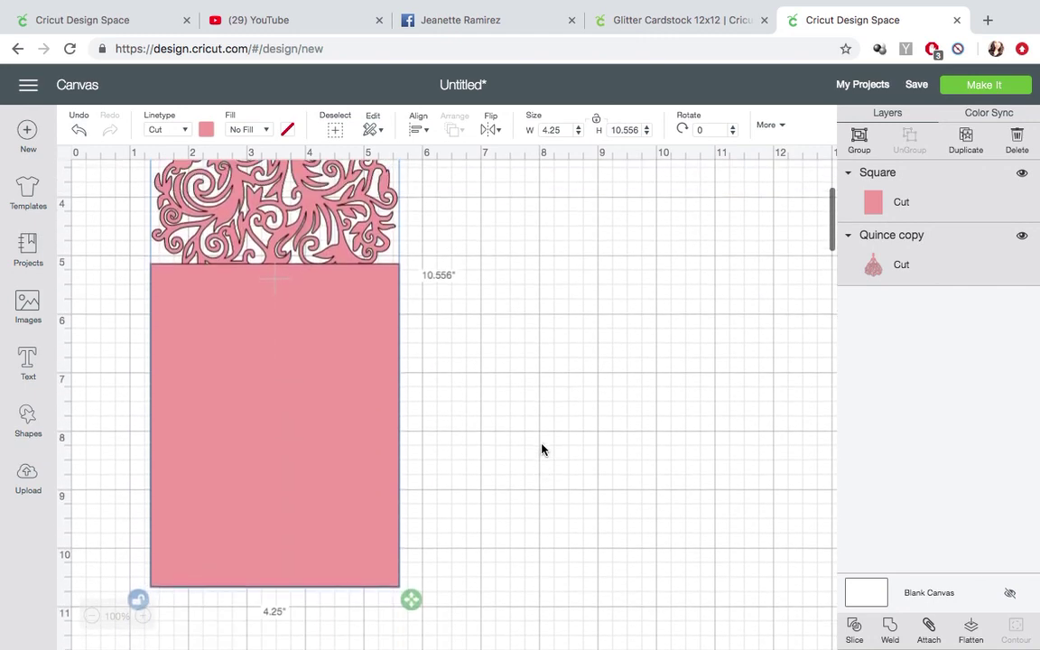
scroll(542, 448, up, 3)
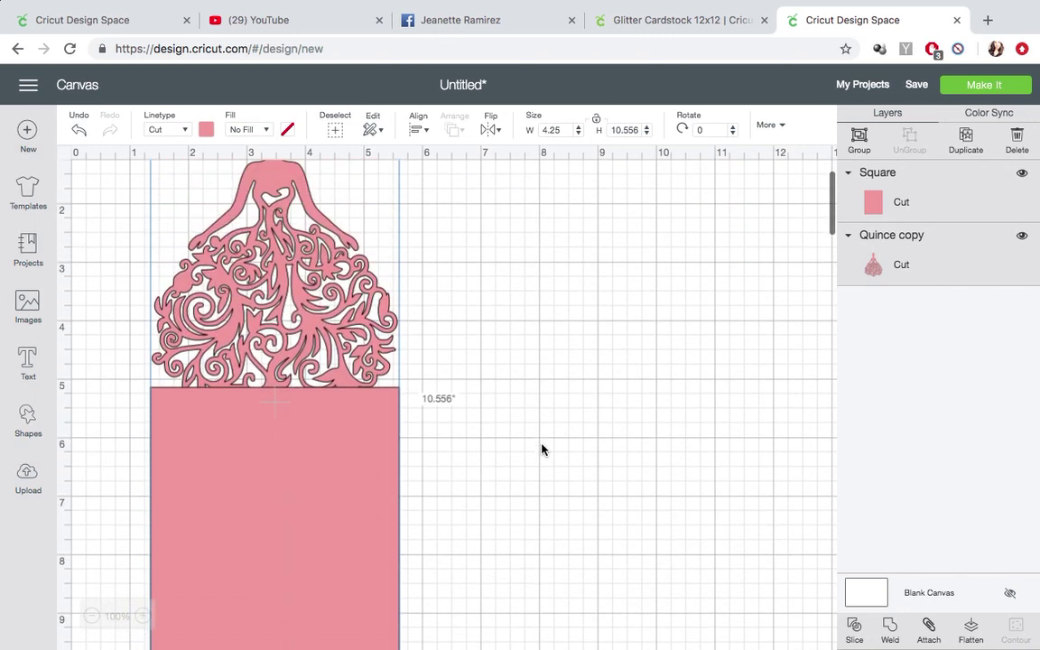
click(891, 629)
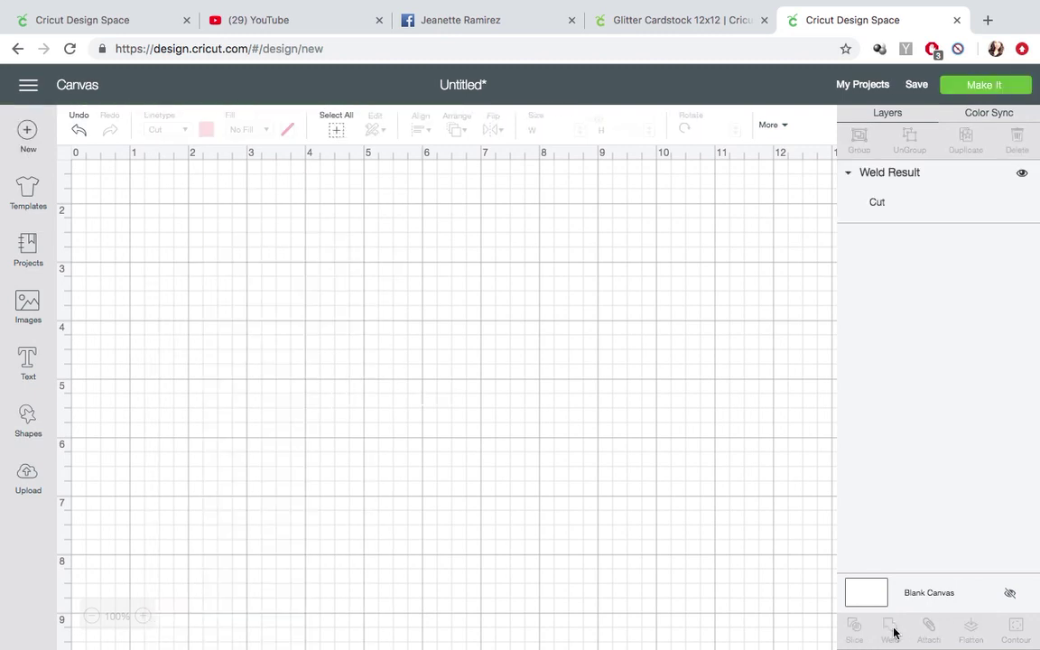
scroll(619, 544, up, 1)
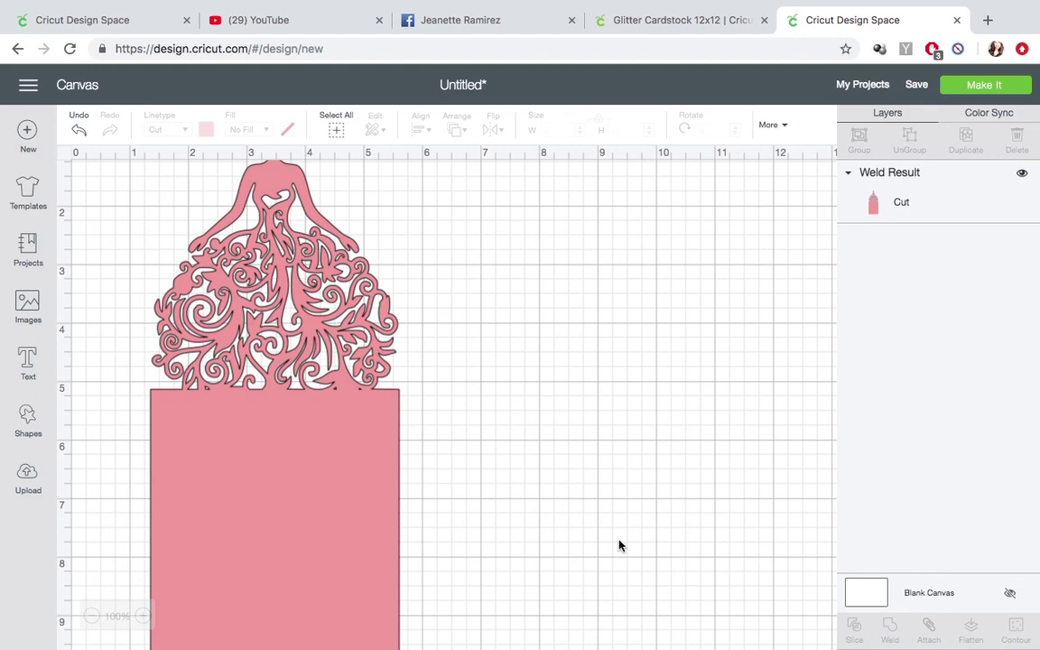
scroll(619, 544, down, 3)
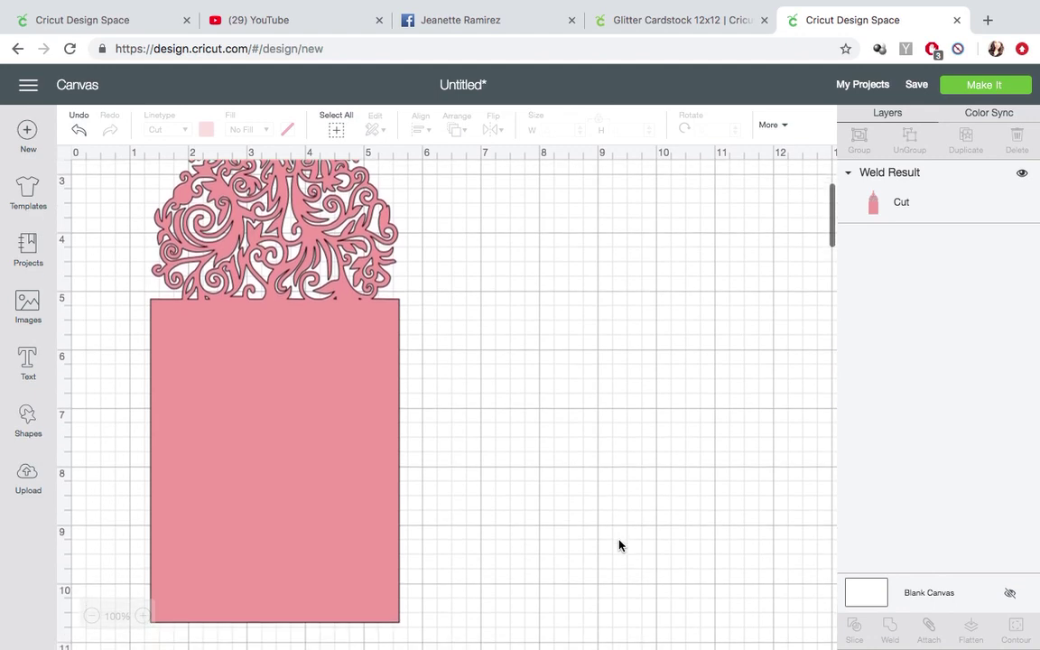
scroll(617, 544, up, 4)
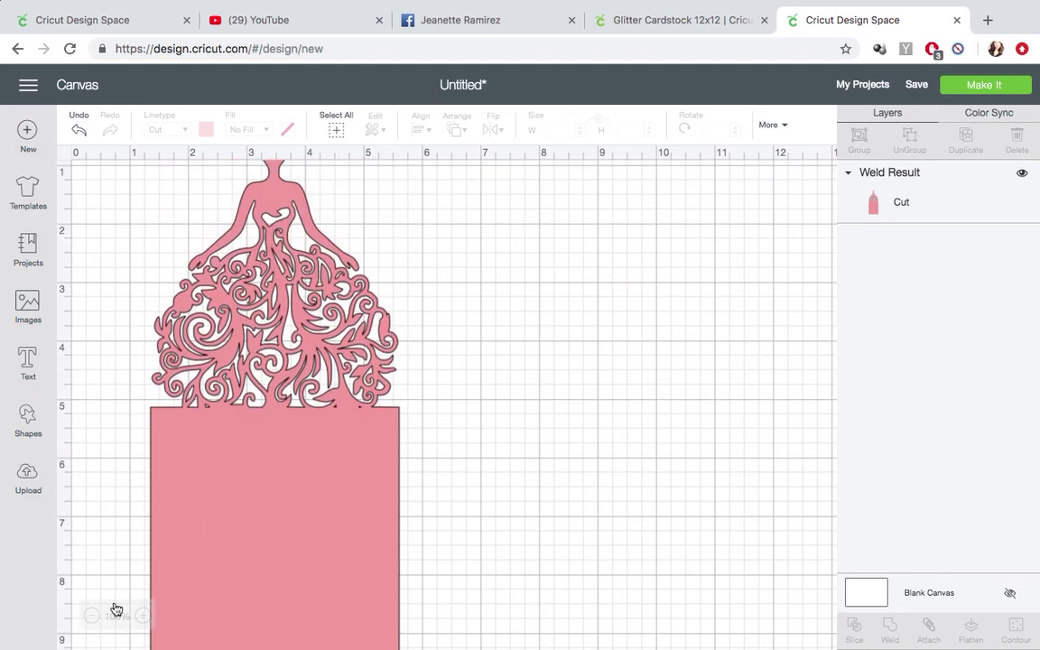
click(91, 616)
scroll(310, 466, up, 2)
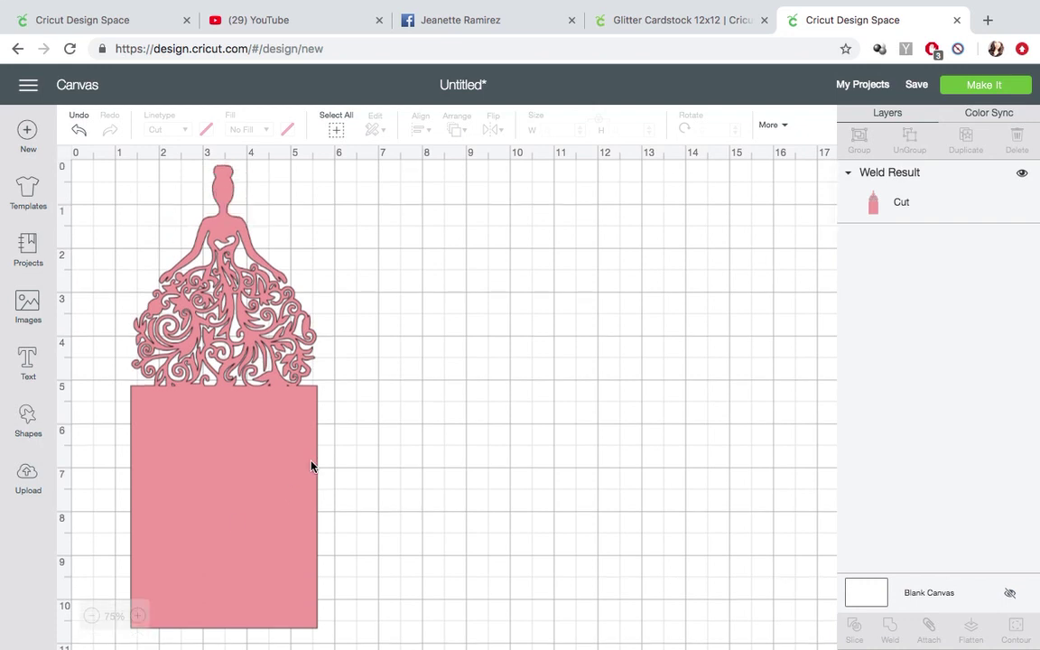
click(216, 295)
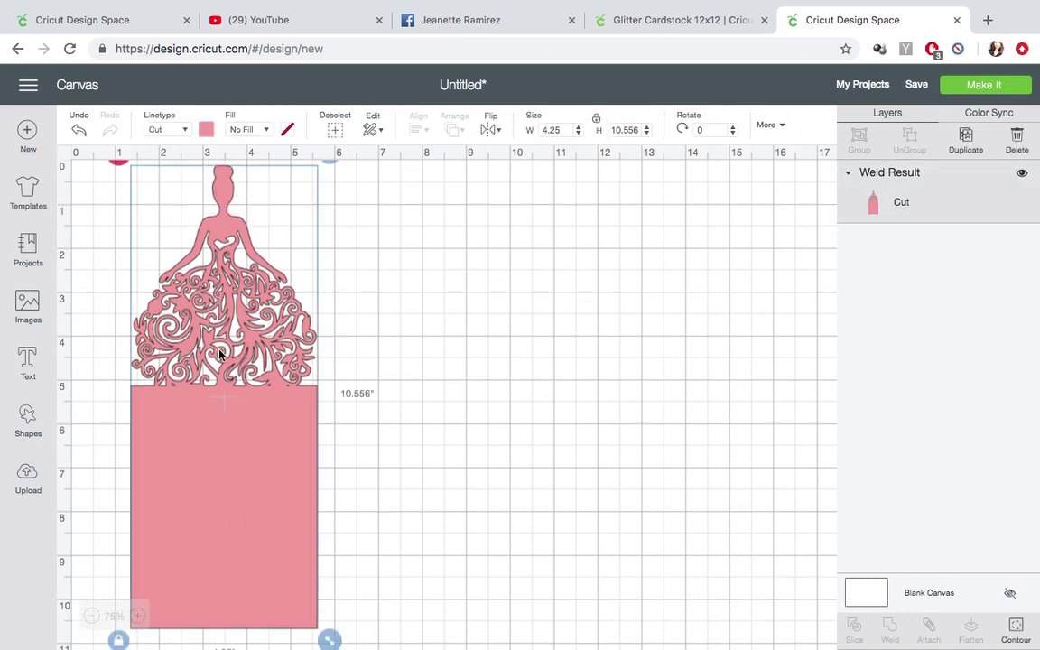
Send the welded card to a 12 x 12 inch mat preview and shift it slightly right
click(1007, 89)
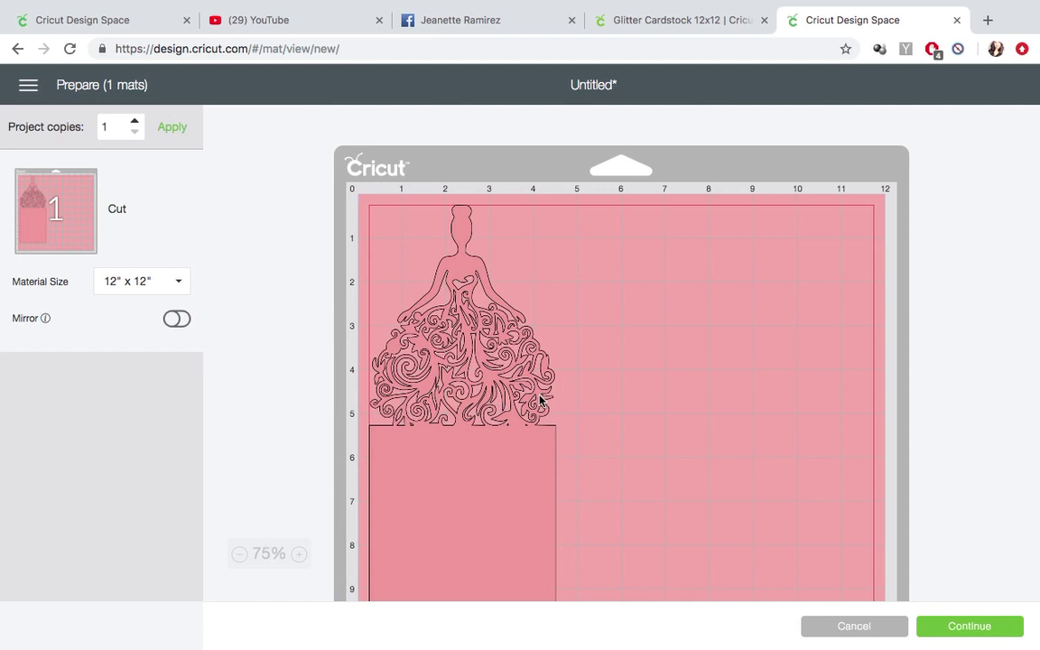
scroll(540, 400, down, 2)
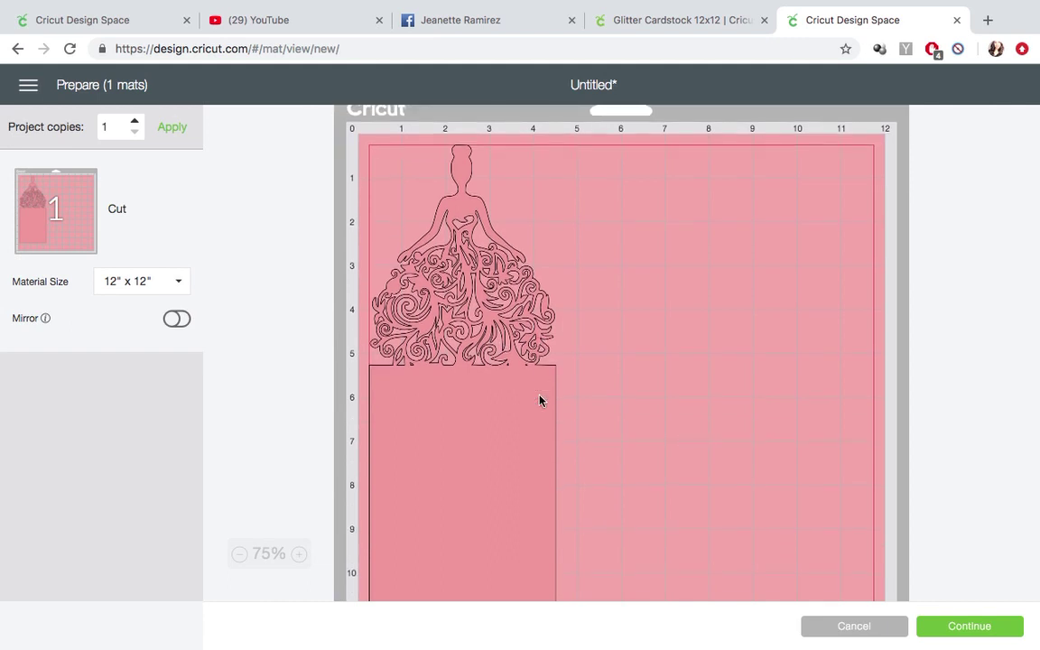
drag(464, 343, 476, 341)
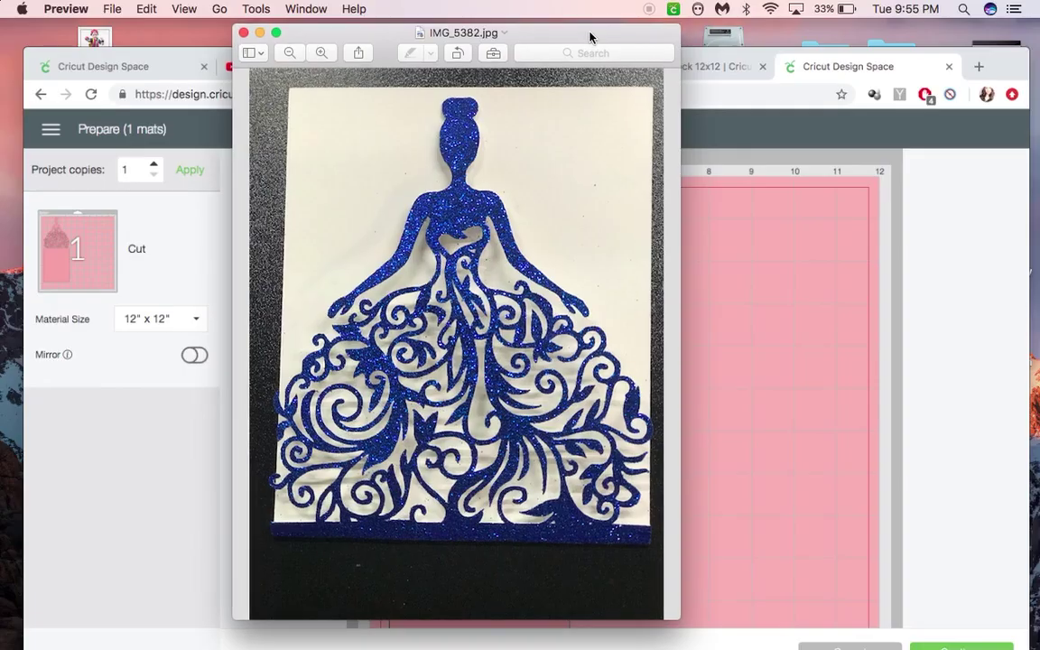
Move the Preview window showing IMG_5382.jpg slightly up
drag(591, 37, 592, 33)
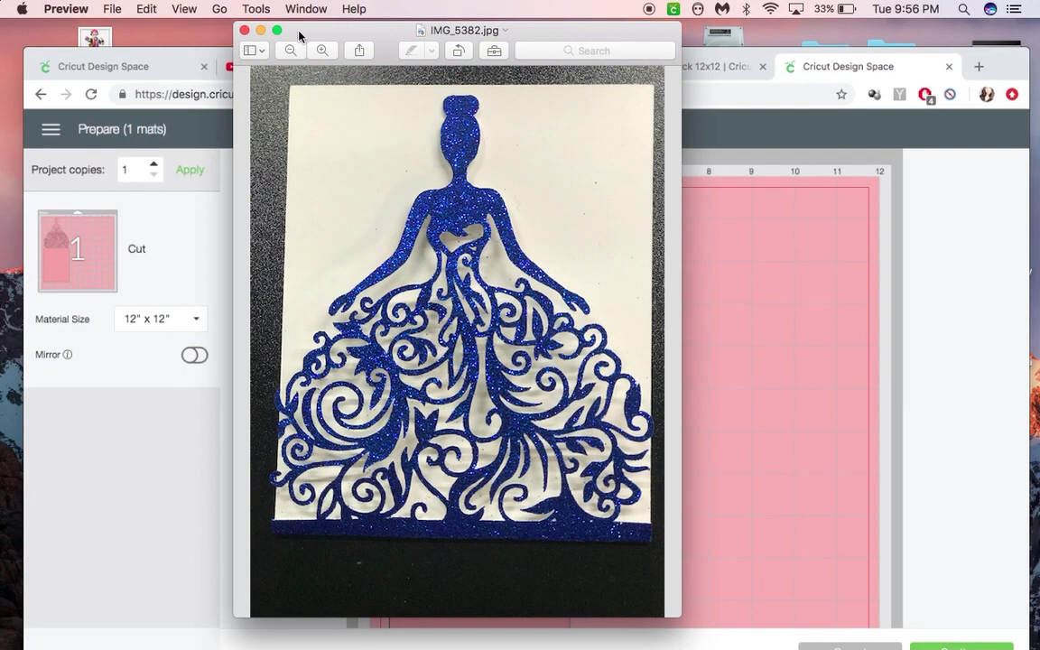